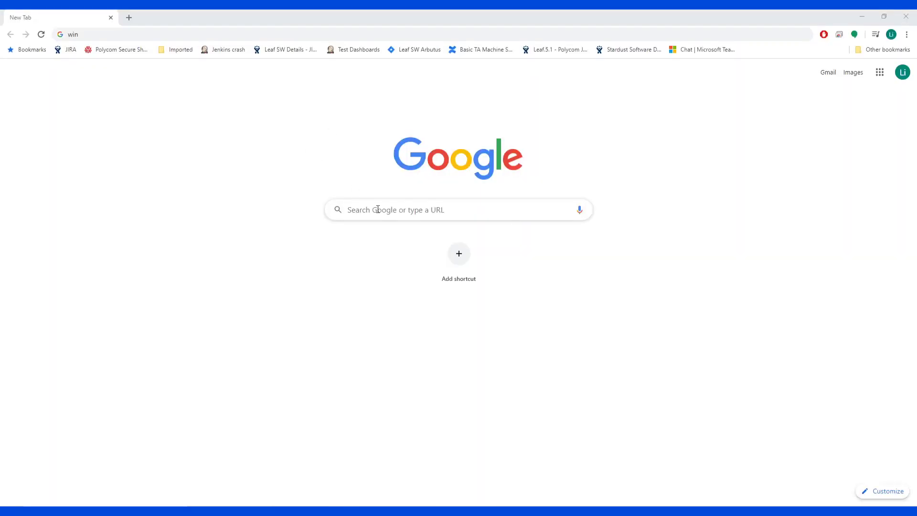
Step: Bring Google Chrome forward to start a web search for the Winbond flash chip
left_click(378, 209)
Step: Search for 'winbond 25x40clnig' and open the winbond.com W25X40CL datasheet PDF
type("win")
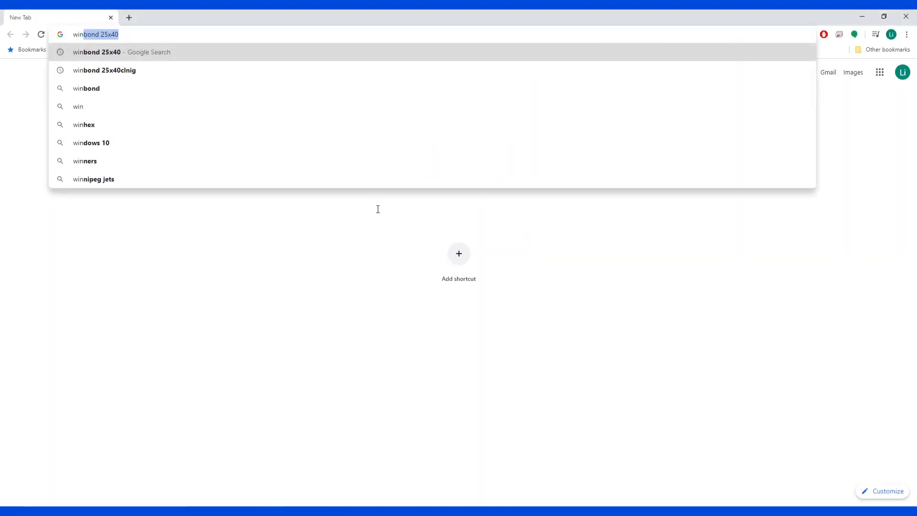
key("Down")
key("Down")
key("Up")
key("Return")
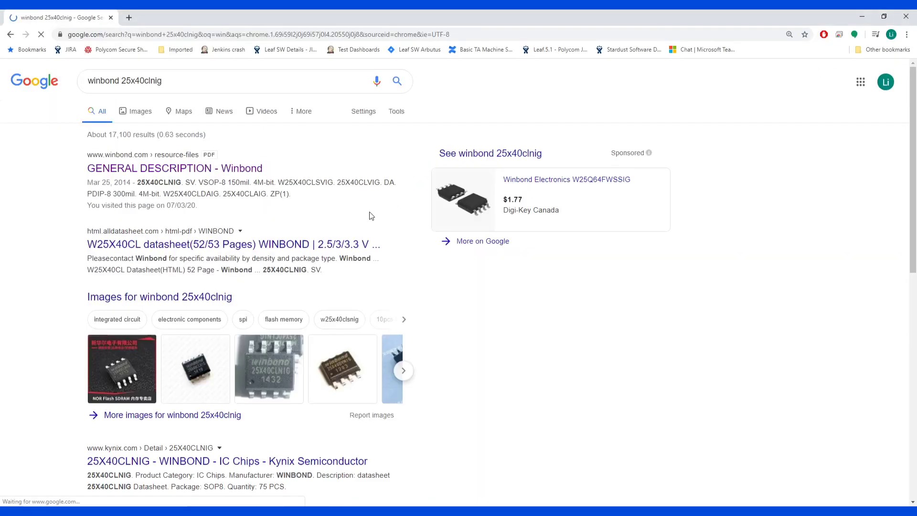
left_click(145, 172)
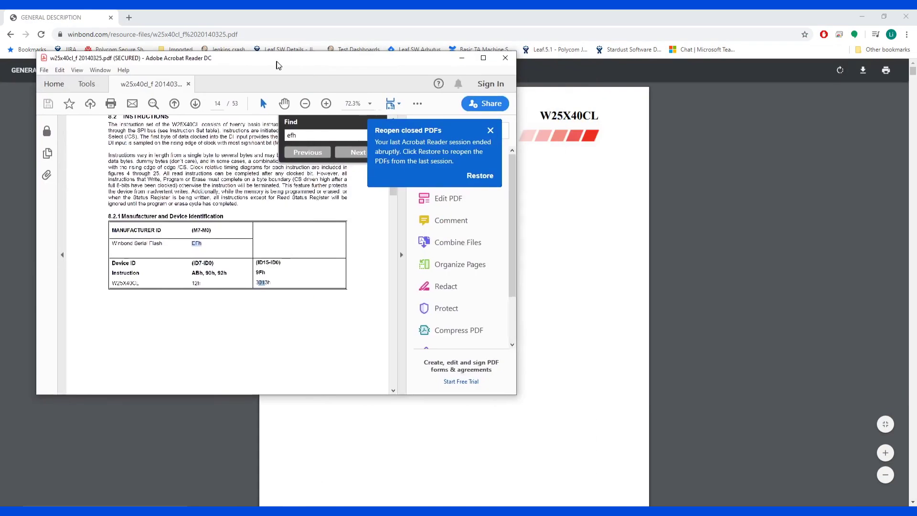
Step: Maximize the datasheet in Acrobat Reader and scroll to the manufacturer ID EFh / device ID 3013h
left_click_drag(279, 62, 334, 64)
double_click(334, 64)
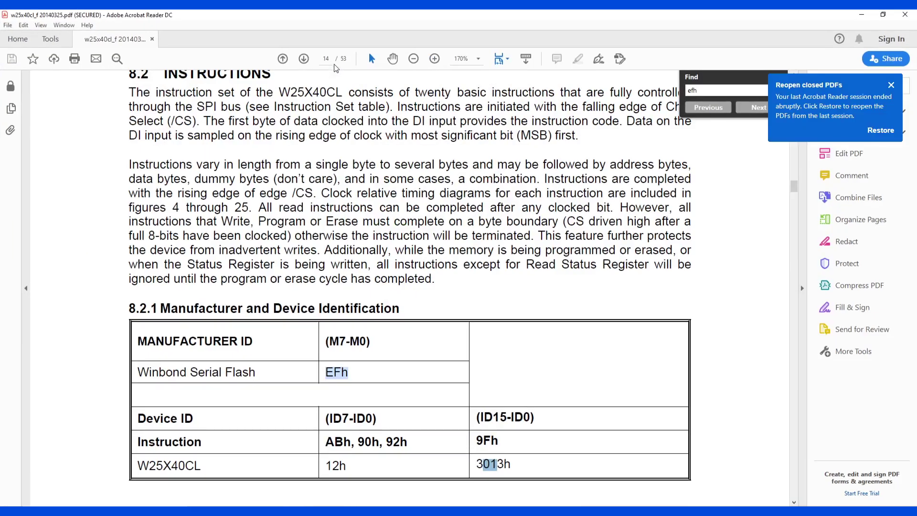
left_click_drag(794, 189, 812, 123)
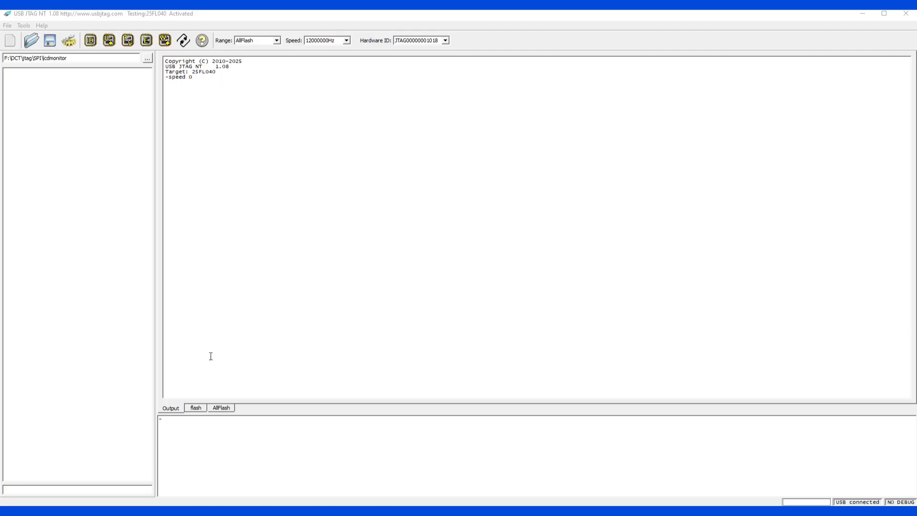
Step: Set Range to flash and detect the chip, which reports a W25X40A with status 9e
left_click(196, 407)
left_click(171, 408)
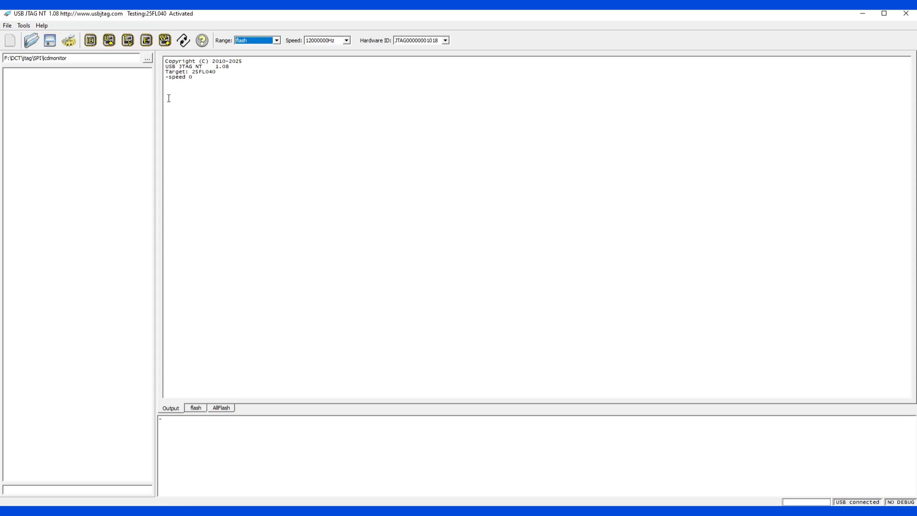
left_click(92, 42)
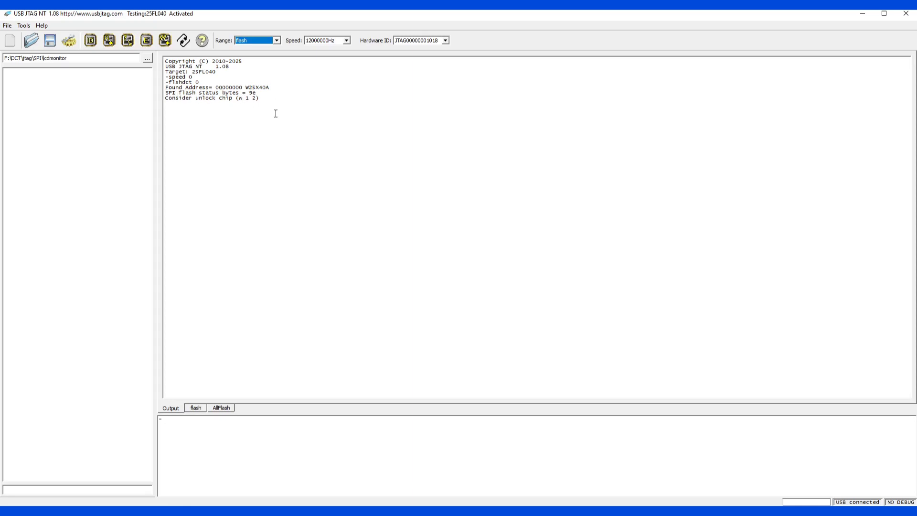
Step: Read the flash, check its hex dump, and save it as backup.bin in the lcdmonitor folder
left_click(109, 41)
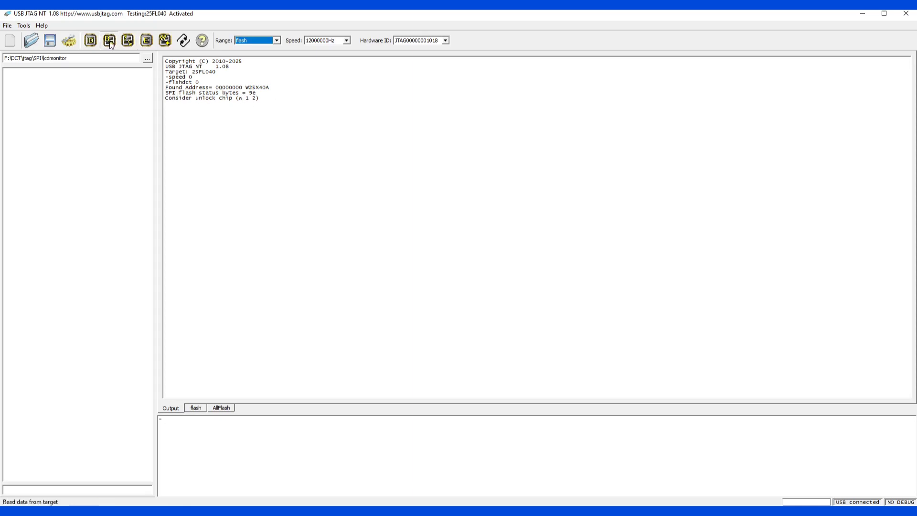
left_click(199, 407)
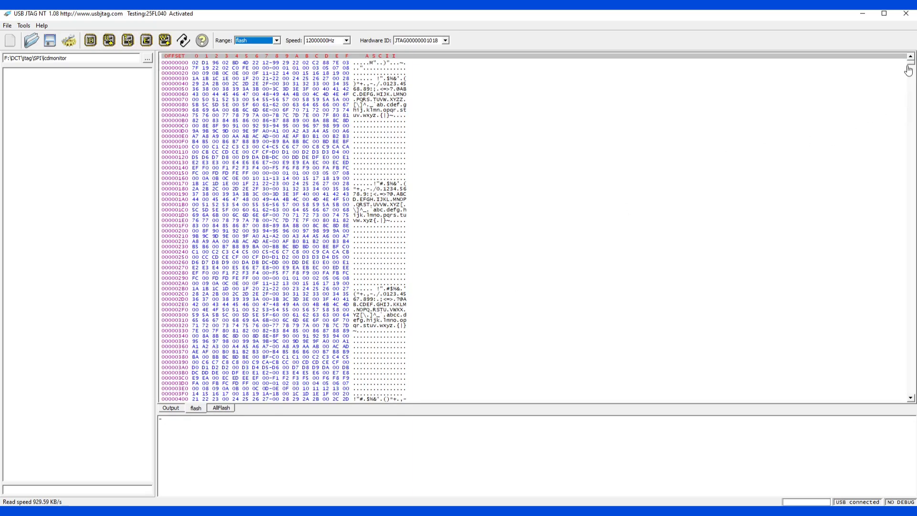
left_click(911, 111)
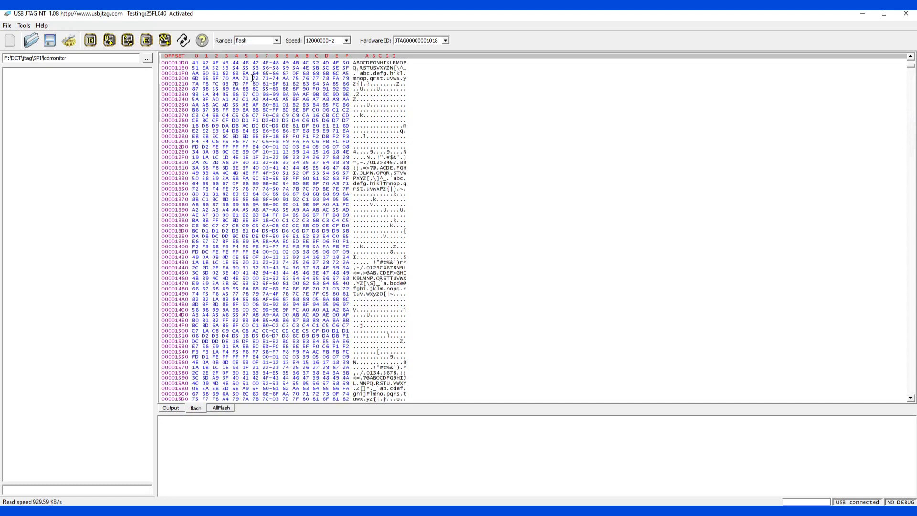
left_click(49, 40)
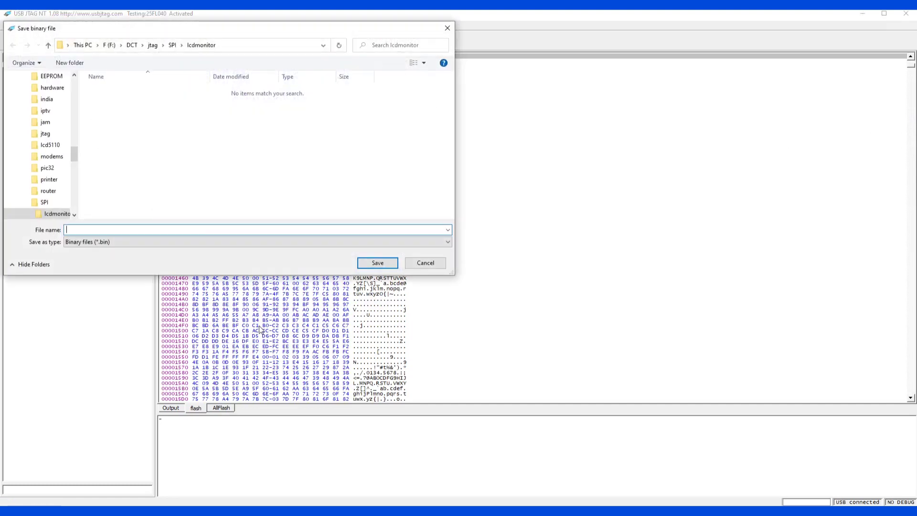
type("backup")
left_click(377, 263)
left_click(184, 408)
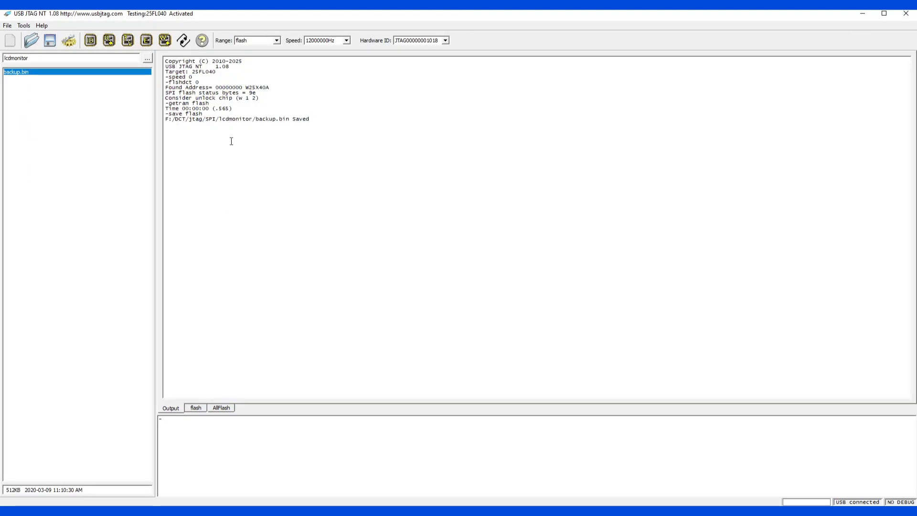
Step: Erase the flash, fill the buffer with FF, and verify; the compare fails at address 0
left_click(147, 40)
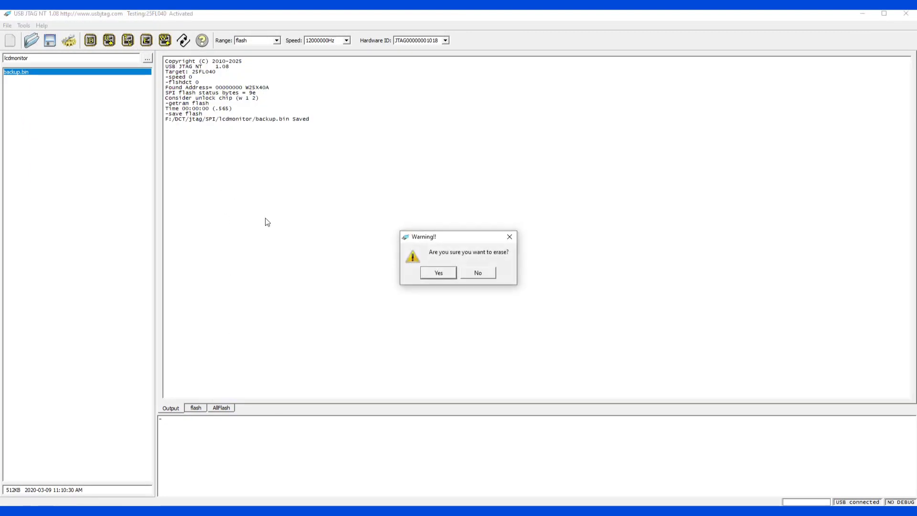
left_click(439, 273)
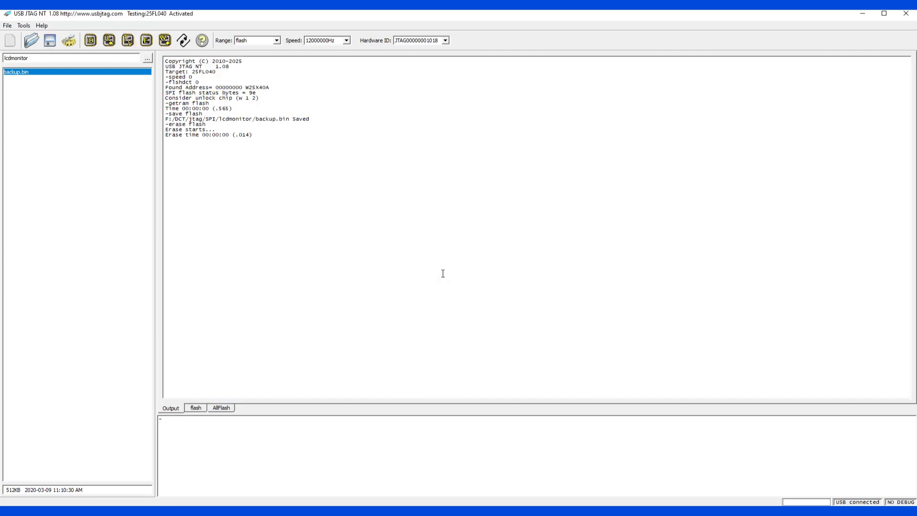
left_click(202, 409)
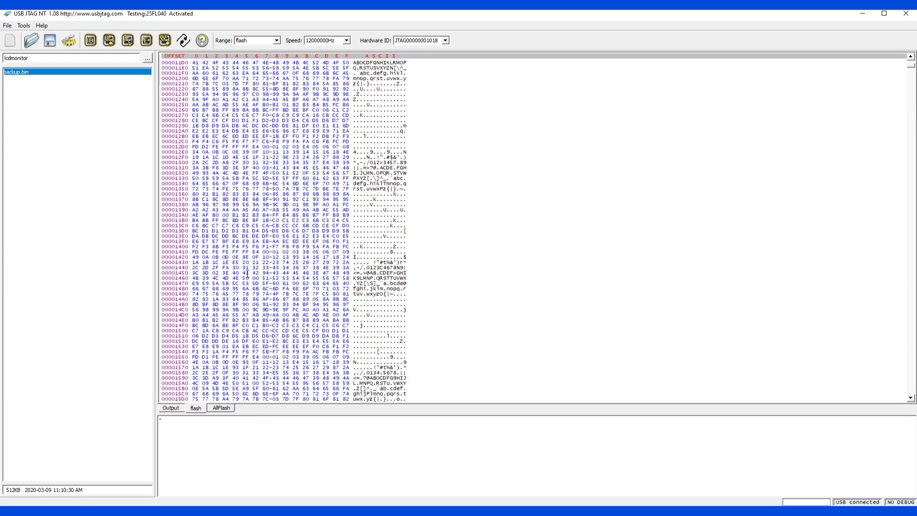
right_click(245, 245)
left_click(265, 255)
left_click(127, 40)
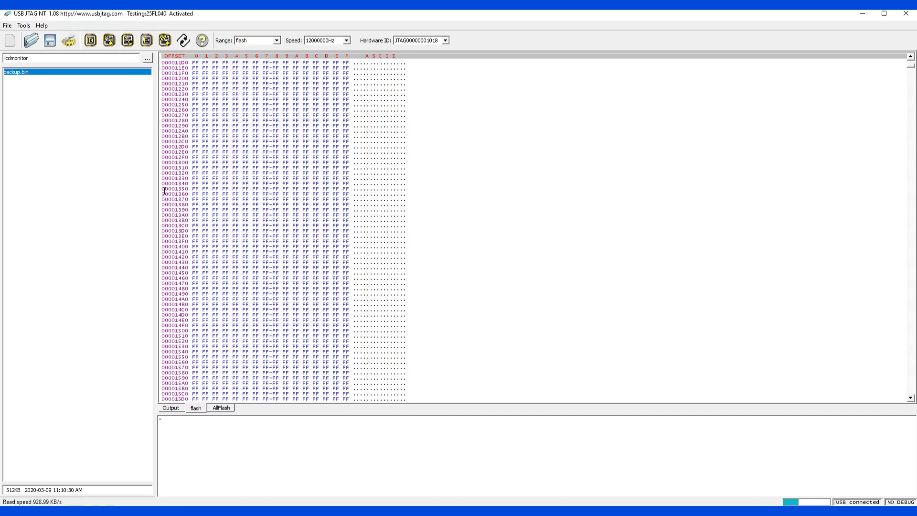
left_click(173, 409)
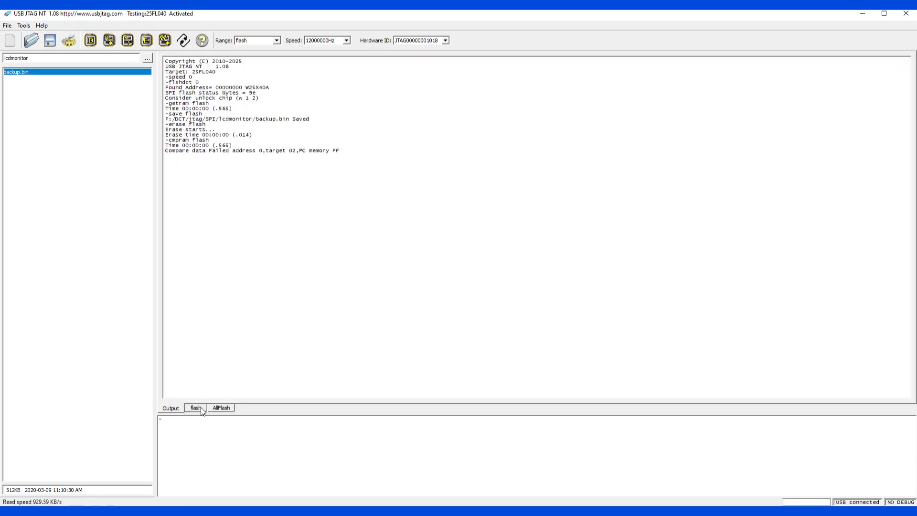
Step: Read the flash again and confirm it still holds the original data
left_click(196, 408)
left_click(109, 40)
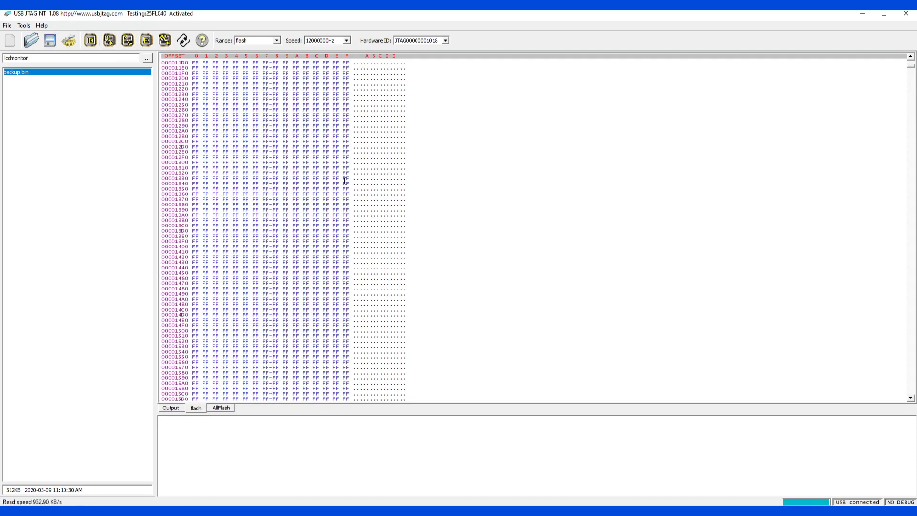
left_click(173, 409)
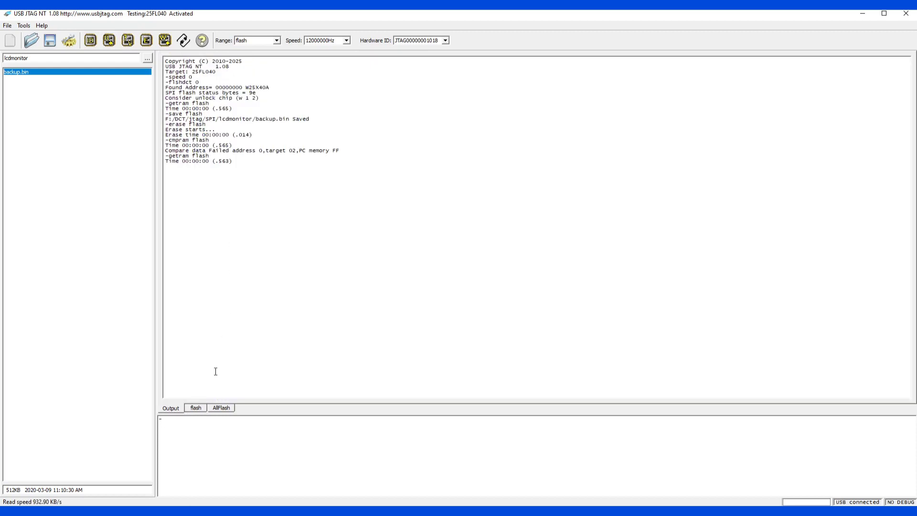
left_click(195, 408)
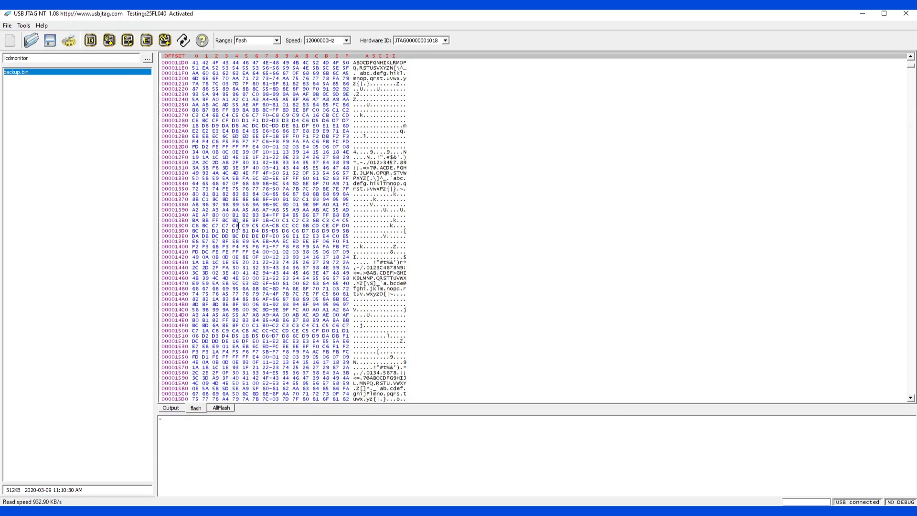
left_click(178, 409)
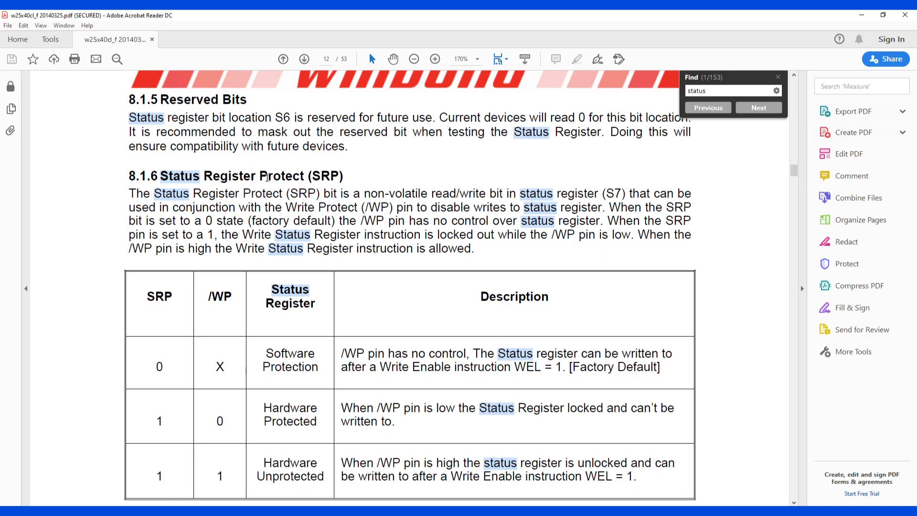
Step: Review datasheet section 8.1.6 Status Register Protect and Figure 3, then return to USB JTAG NT
scroll(313, 177, "down", 5)
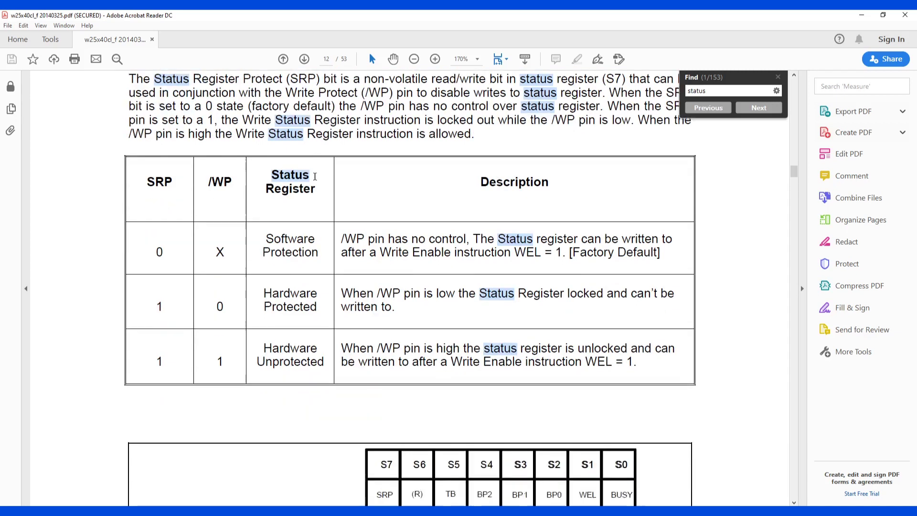
scroll(316, 181, "down", 1)
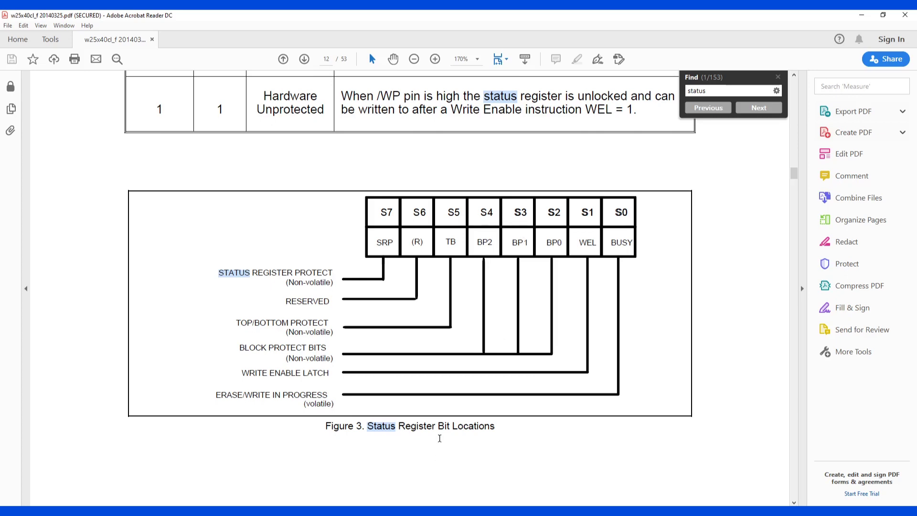
left_click(387, 511)
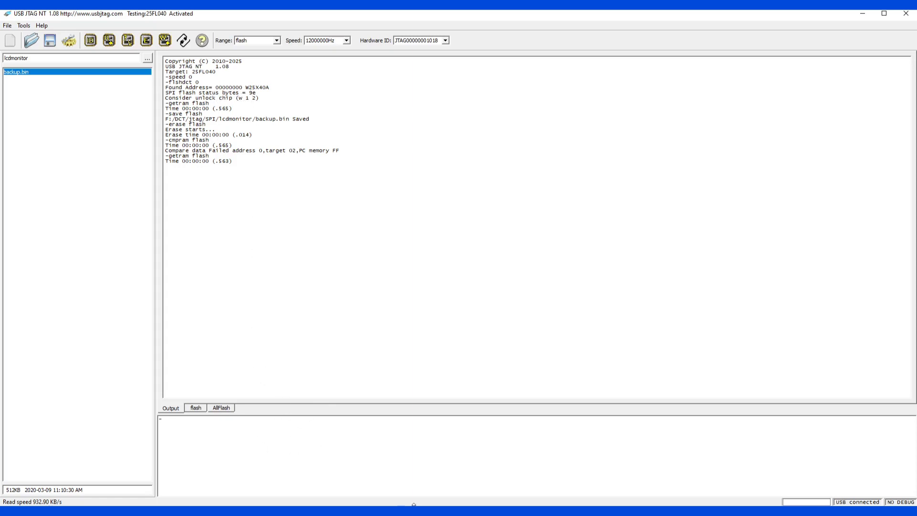
Step: Read section 8.2.7 Write Status Register (01h) and its timing diagram, selecting 'Write Protect'
key("alt+Tab")
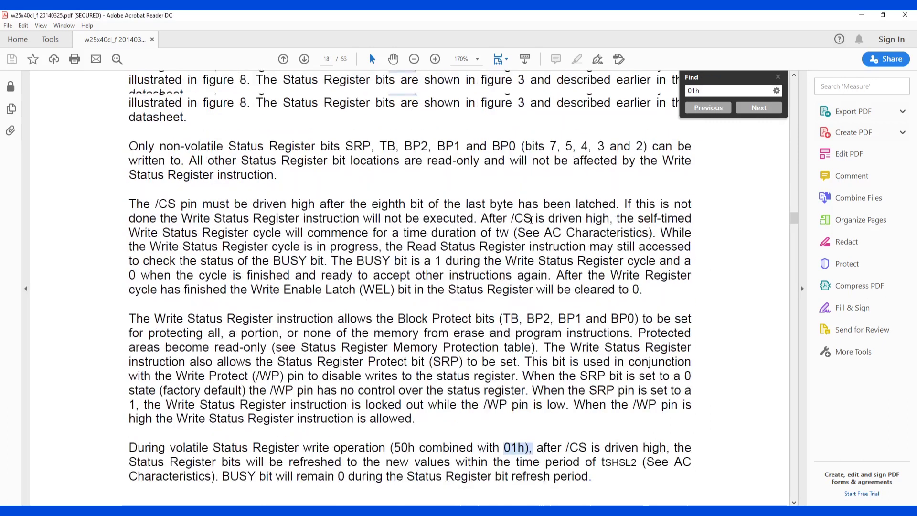
scroll(532, 220, "up", 3)
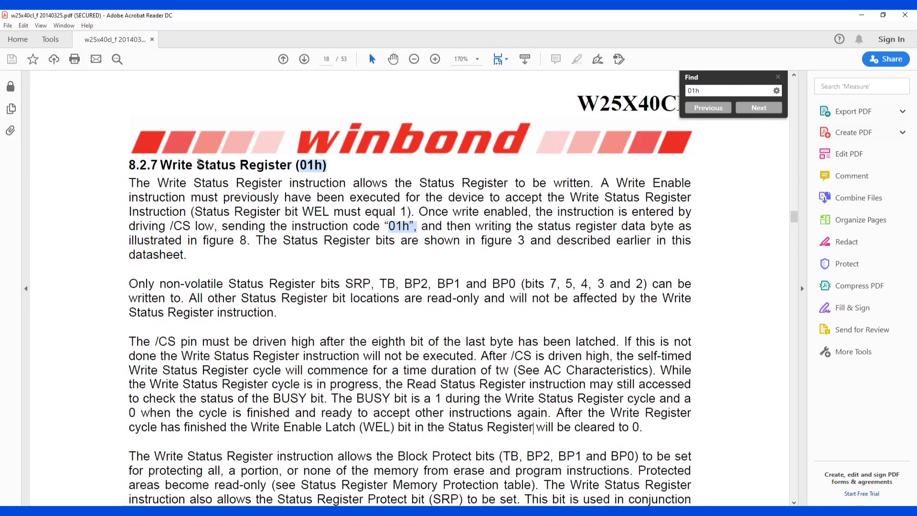
scroll(497, 265, "down", 5)
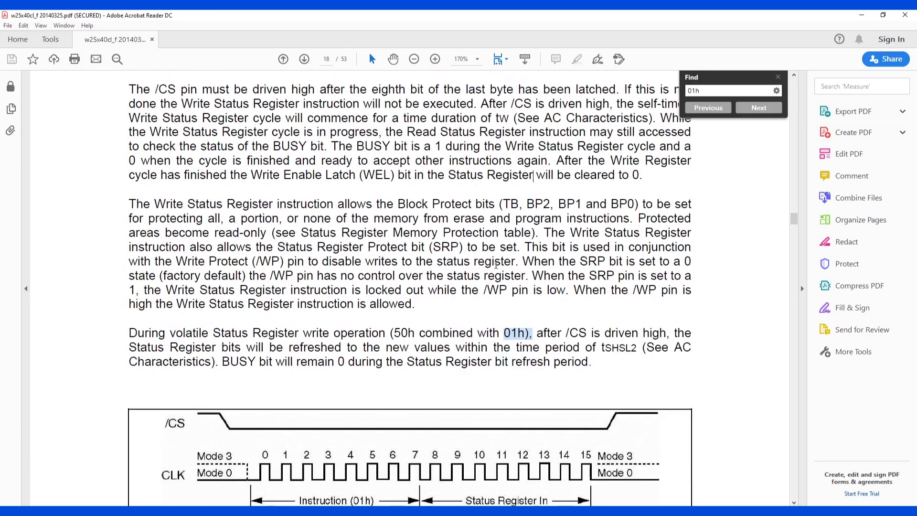
scroll(497, 264, "down", 2)
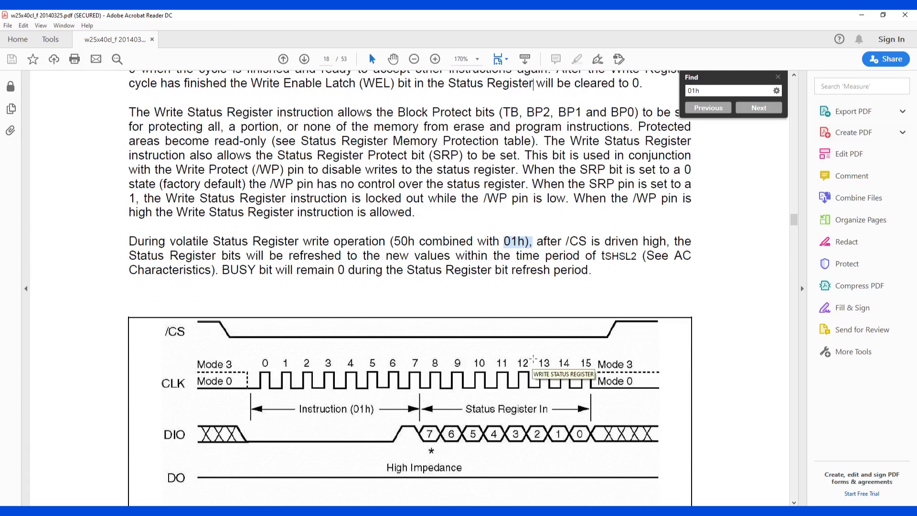
scroll(533, 358, "up", 2)
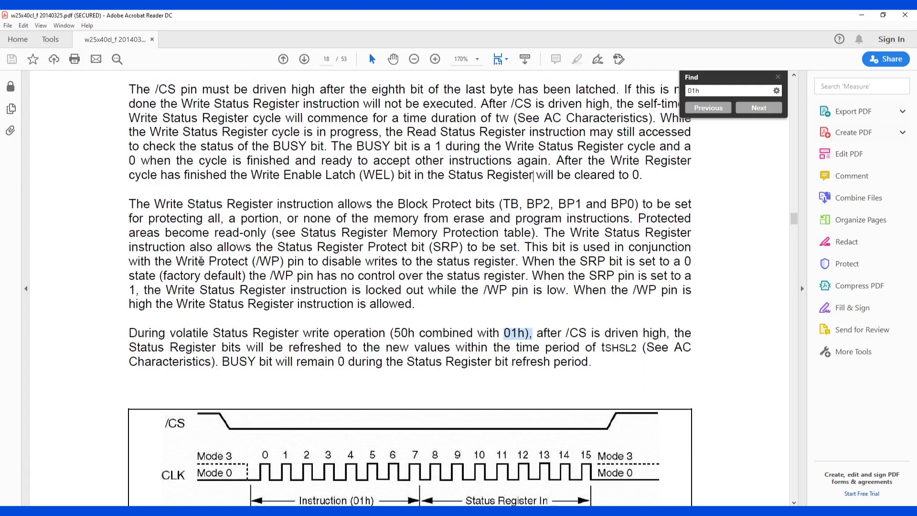
left_click_drag(176, 261, 250, 260)
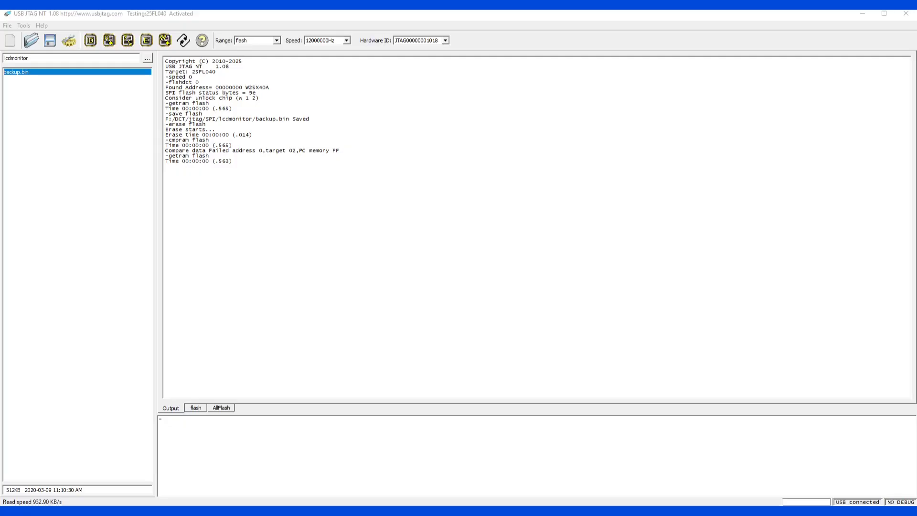
Step: Detect the W25X40A and re-detect it after the w 6 and w 1 2 unlock commands
left_click(91, 41)
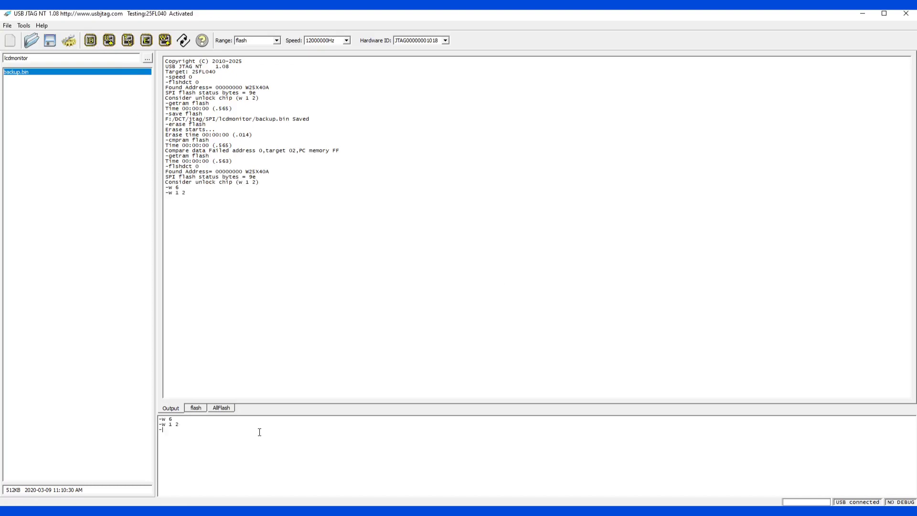
left_click(90, 41)
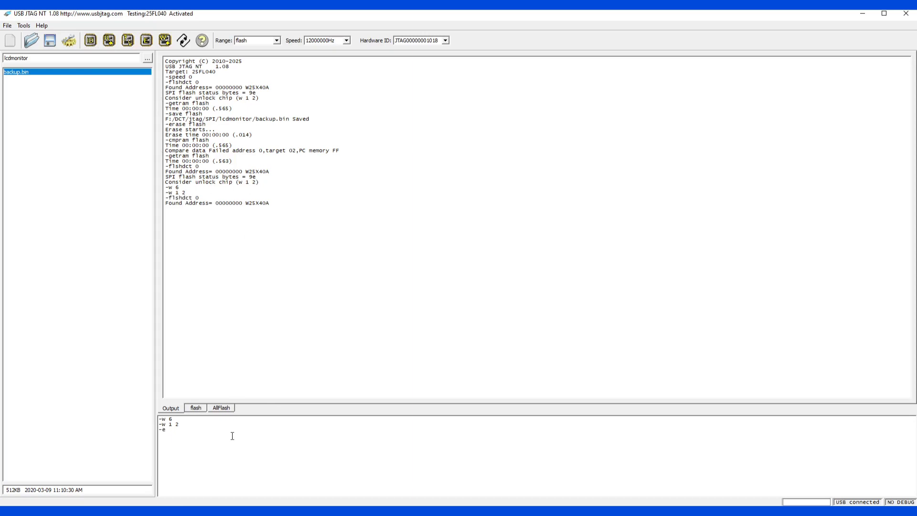
type("RASE flas")
key("BackSpace")
key("BackSpace")
key("BackSpace")
key("BackSpace")
key("BackSpace")
key("BackSpace")
key("BackSpace")
key("BackSpace")
key("BackSpace")
key("BackSpace")
Step: Erase the W25X40A, fill the buffer with FF, and compare to confirm it is blank
left_click(146, 41)
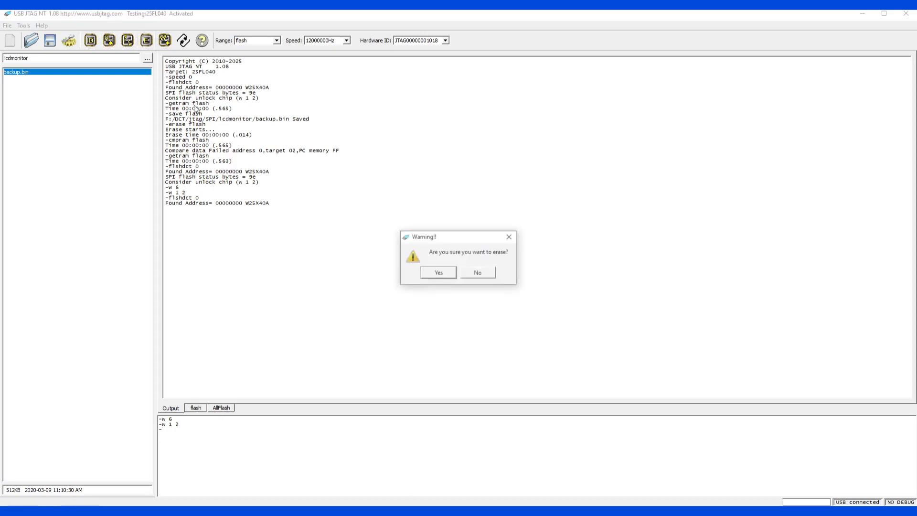
left_click(439, 271)
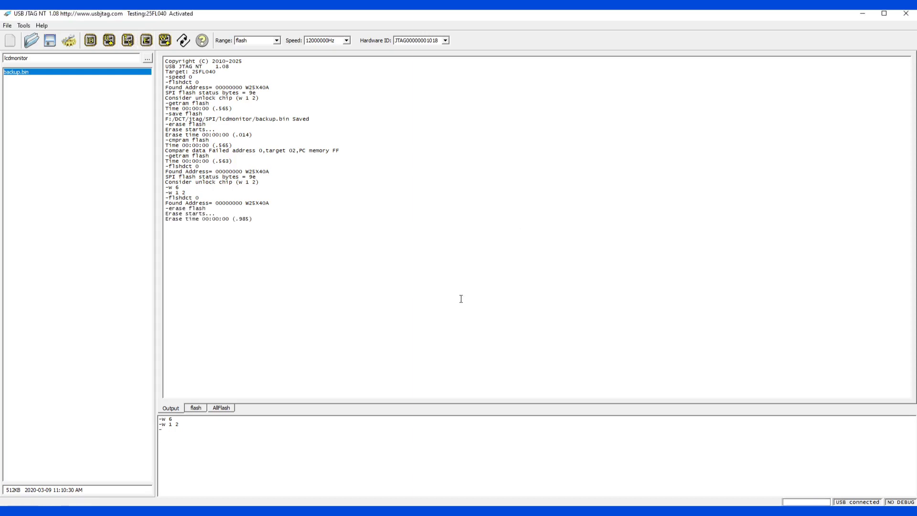
left_click(196, 407)
right_click(232, 254)
left_click(244, 259)
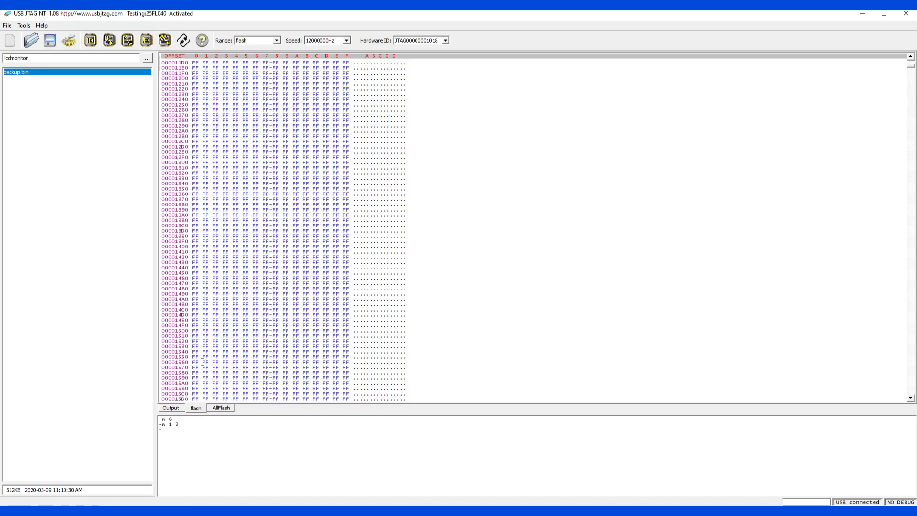
left_click(171, 408)
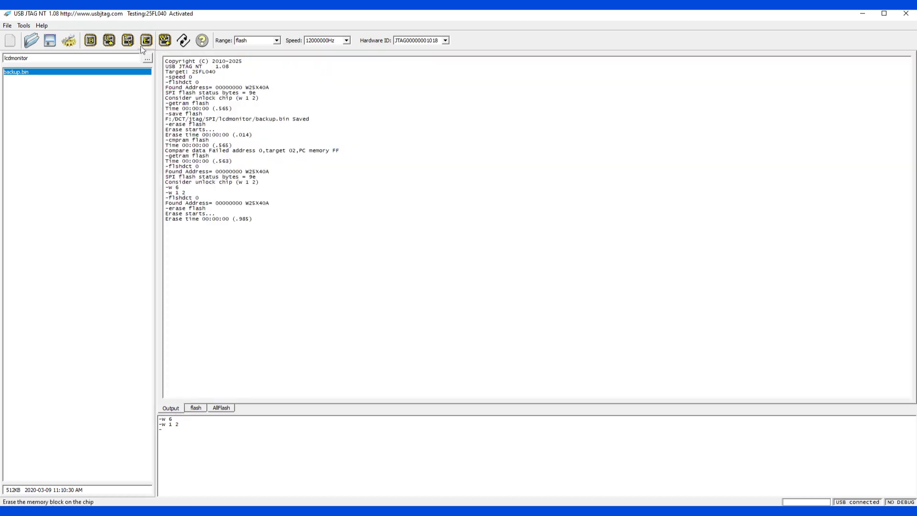
left_click(128, 42)
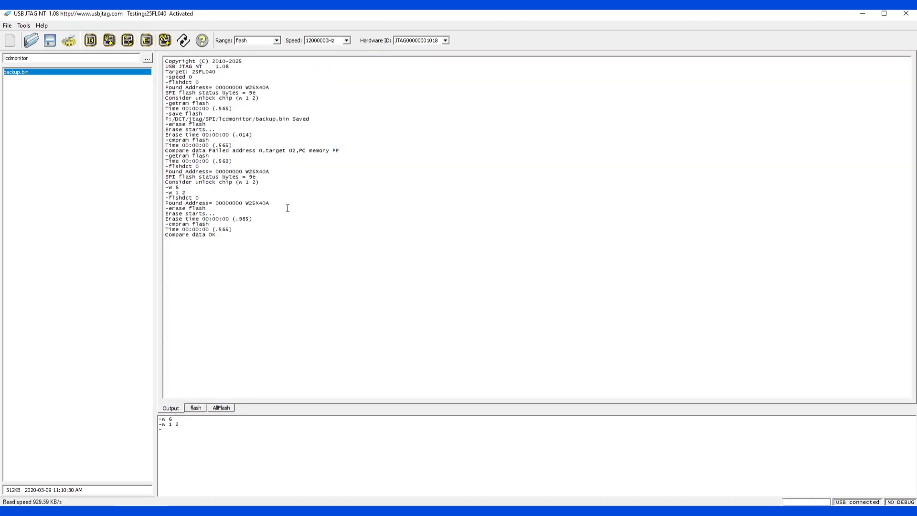
Step: Load backup.bin, program it into the chip with a pass, and re-detect the flash
left_click(196, 407)
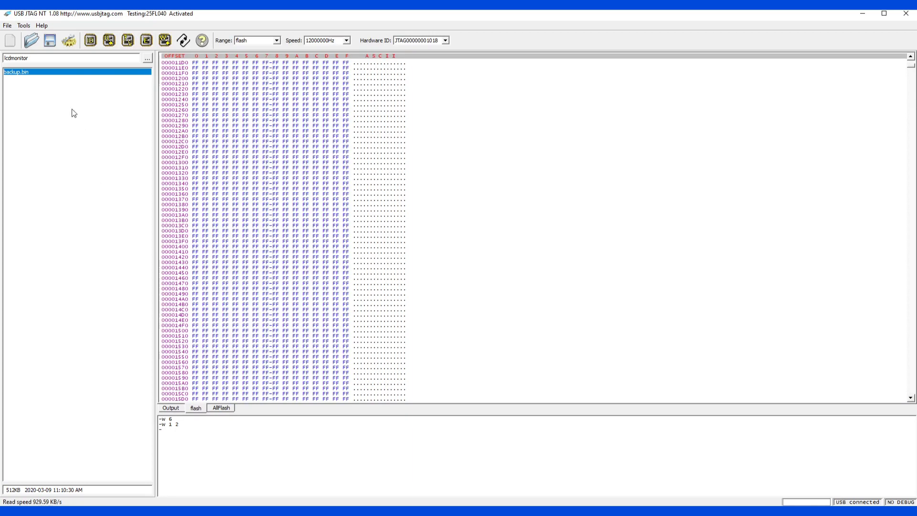
double_click(47, 74)
left_click(175, 409)
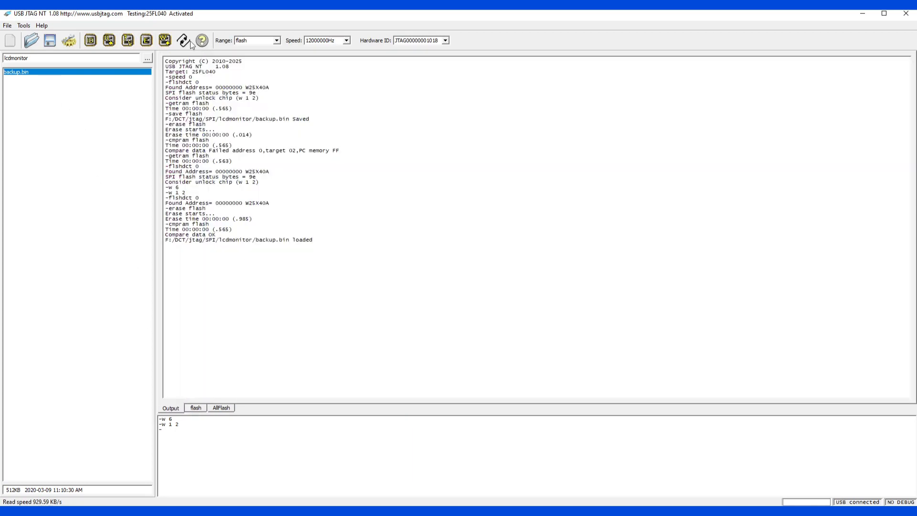
left_click(190, 41)
left_click(436, 273)
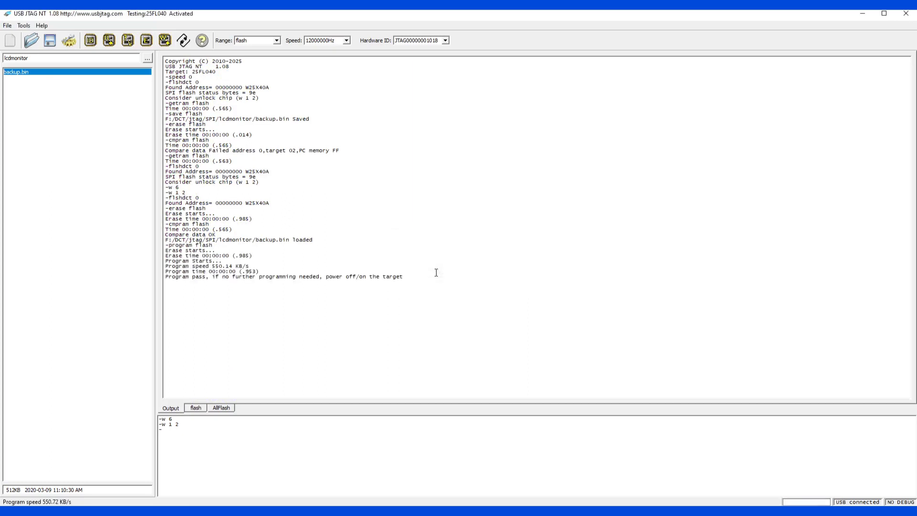
left_click(94, 43)
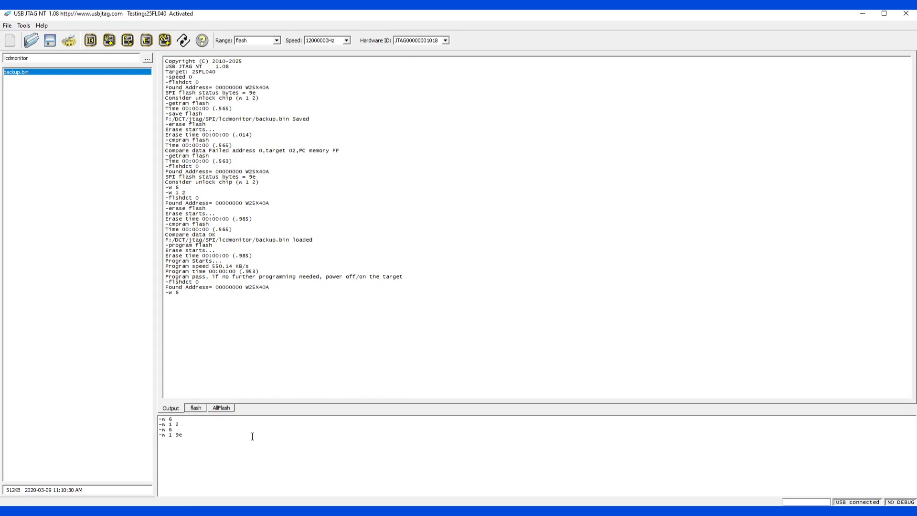
Step: Send 'w 1 9e' to write 9E back to the status register, then bring the datasheet forward
key("Return")
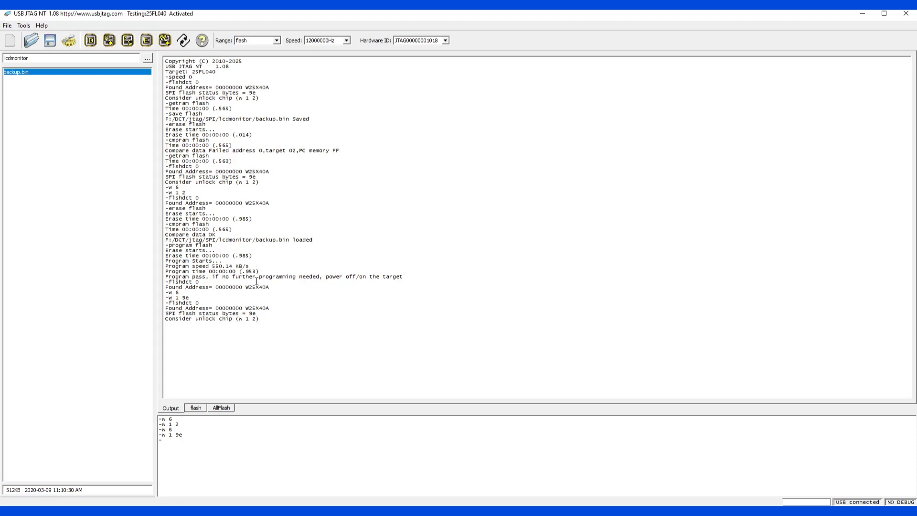
left_click(385, 504)
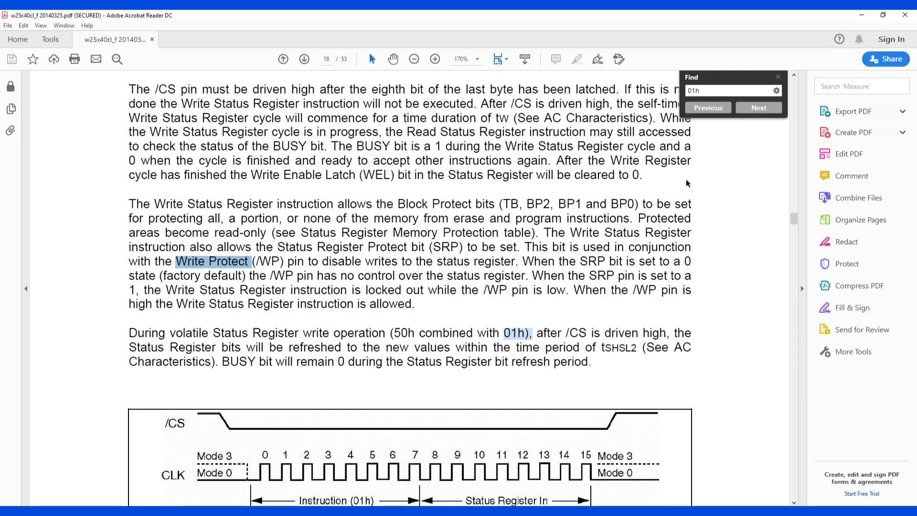
Step: Search the datasheet for 06h to locate Write Enable (06h), then return to USB JTAG NT
scroll(484, 235, "up", 3)
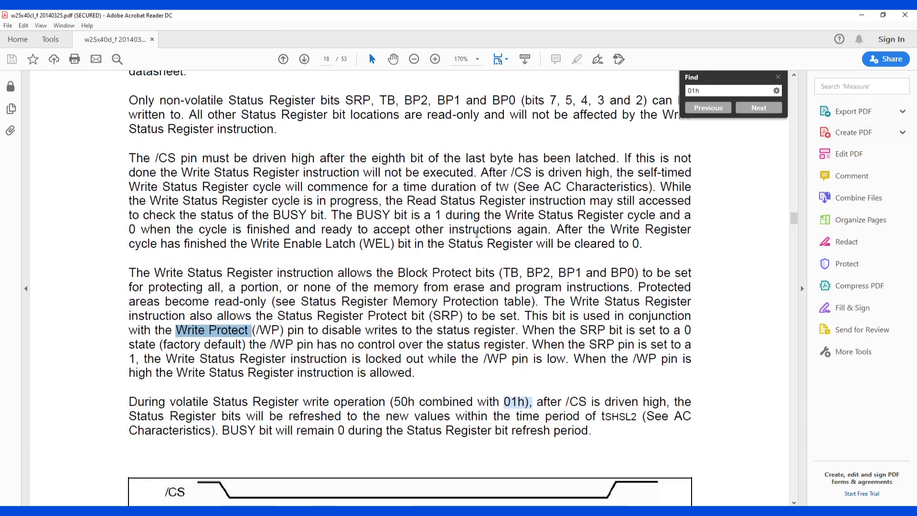
scroll(555, 214, "up", 2)
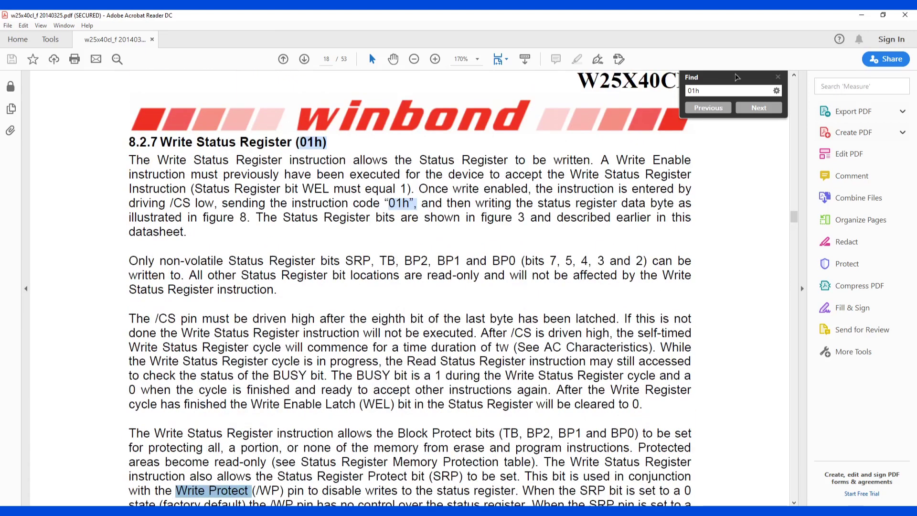
left_click(856, 17)
type("06h")
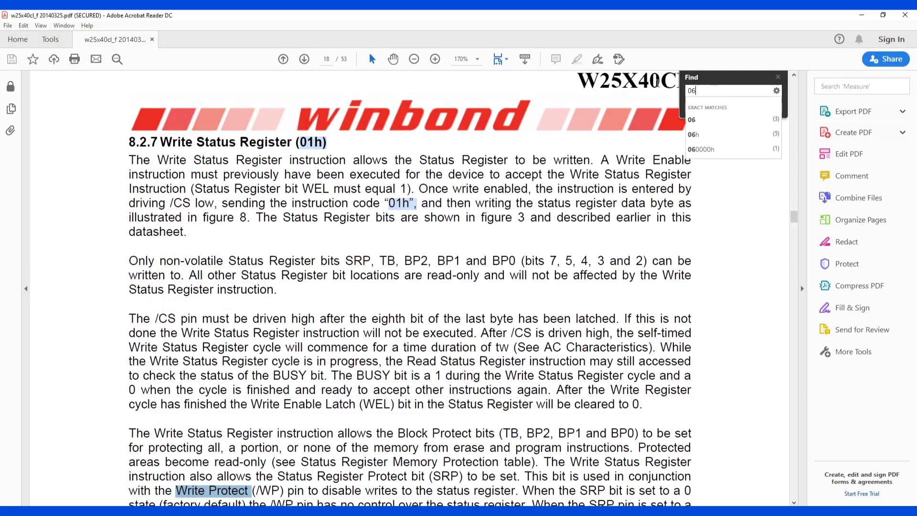
key("Return")
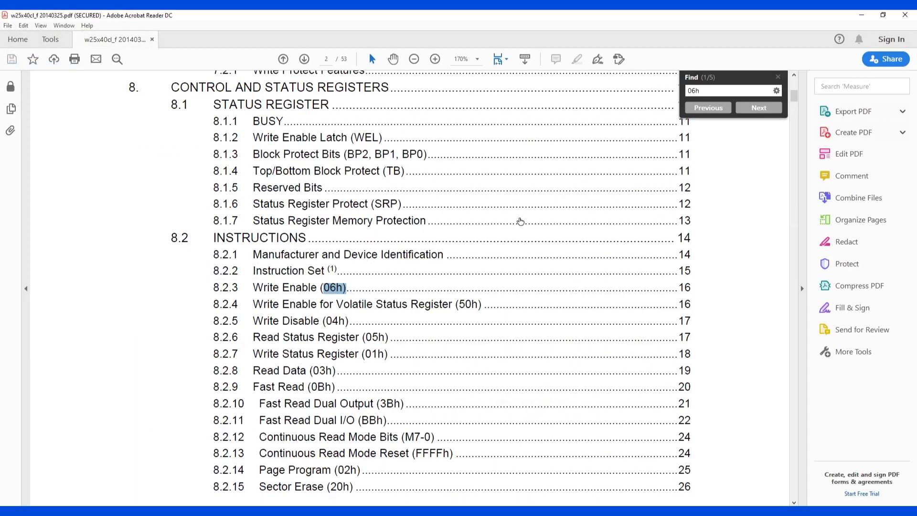
scroll(343, 258, "down", 2)
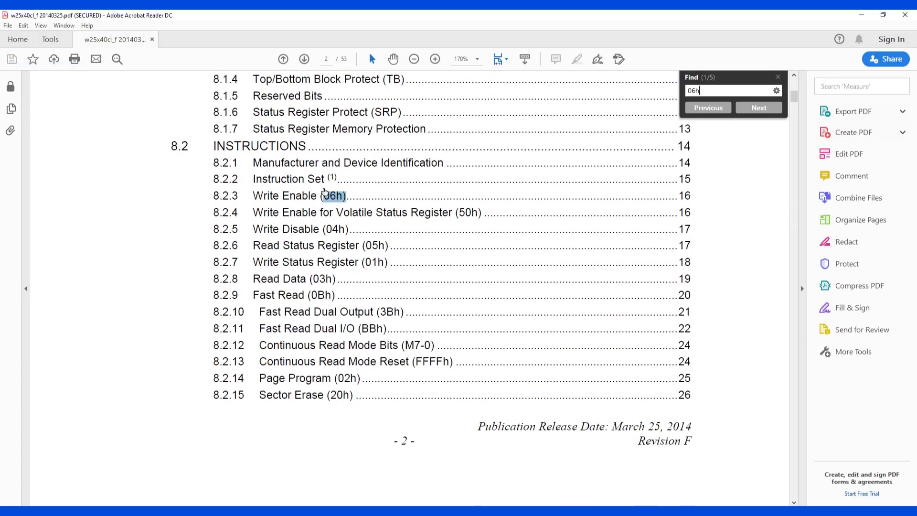
key("alt+Tab")
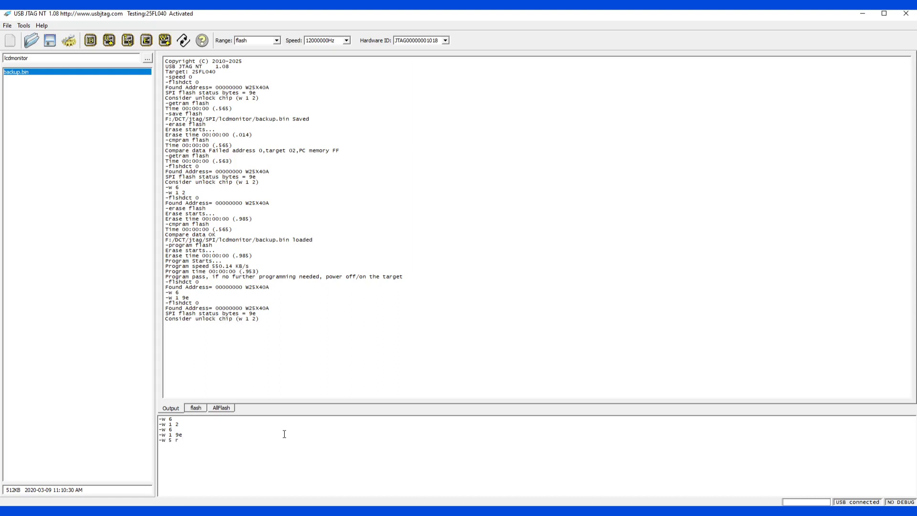
Step: Run 'w 5 r 1' to read back Eco 9E, checking the Read Status Register (05h) section
key("Return")
key("alt+Tab")
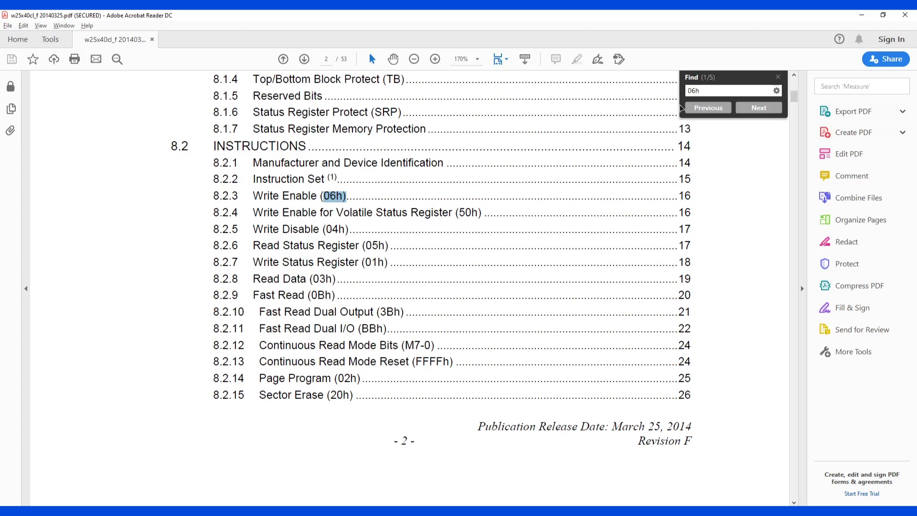
left_click(316, 247)
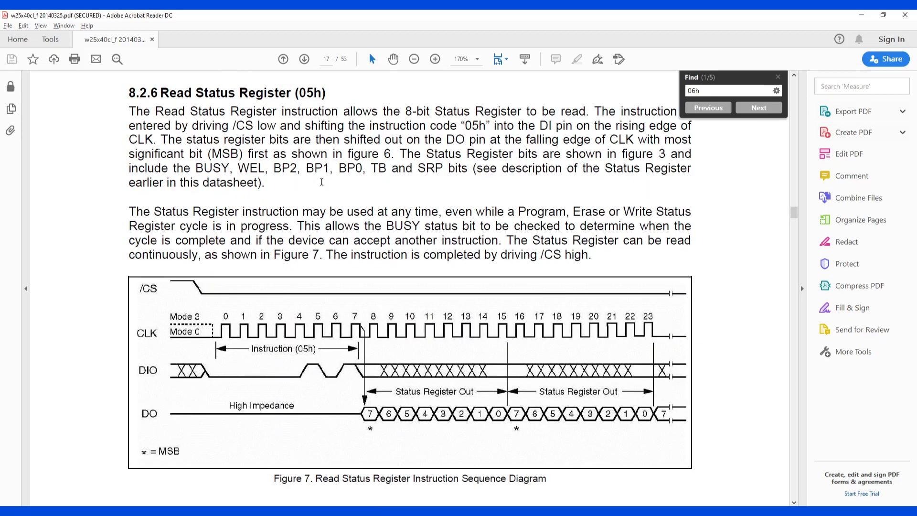
key("alt+Tab")
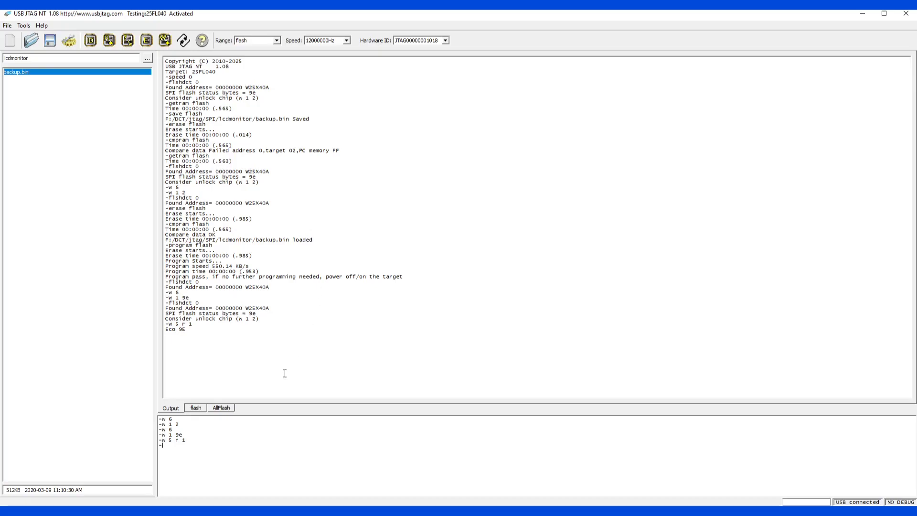